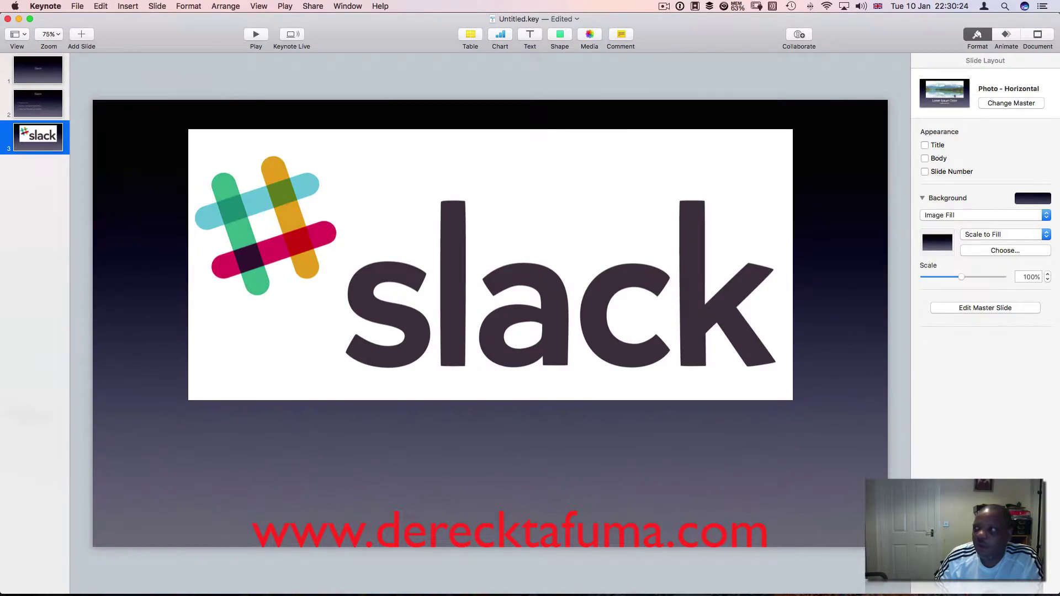
# Step: Switch to the slack.com home page in Safari to view it, and return to the Keynote presentation
pyautogui.hotkey('ctrl', 'Up')
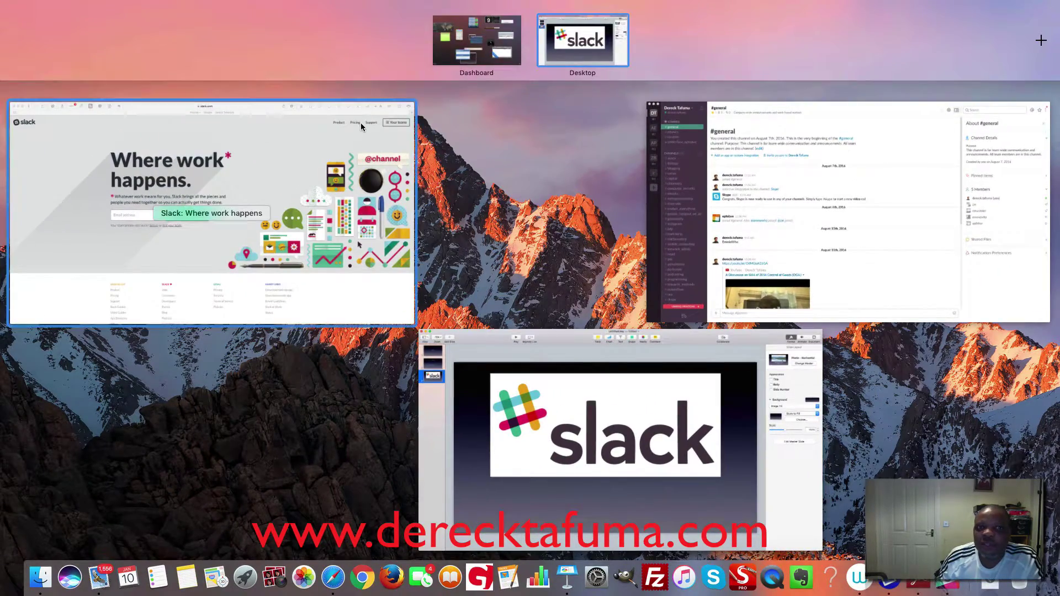
pyautogui.click(361, 127)
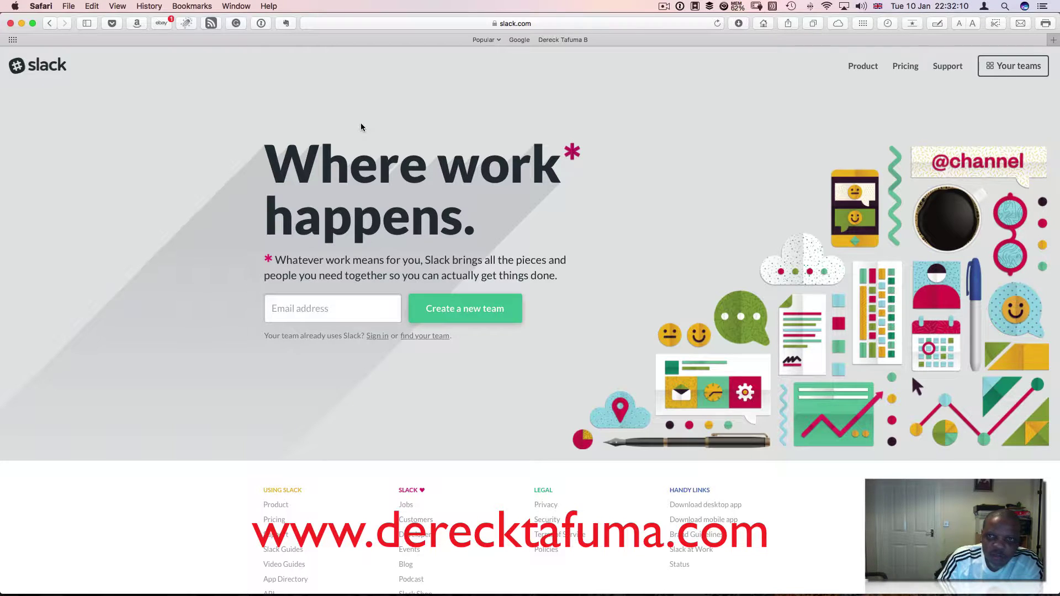
pyautogui.hotkey('ctrl', 'Up')
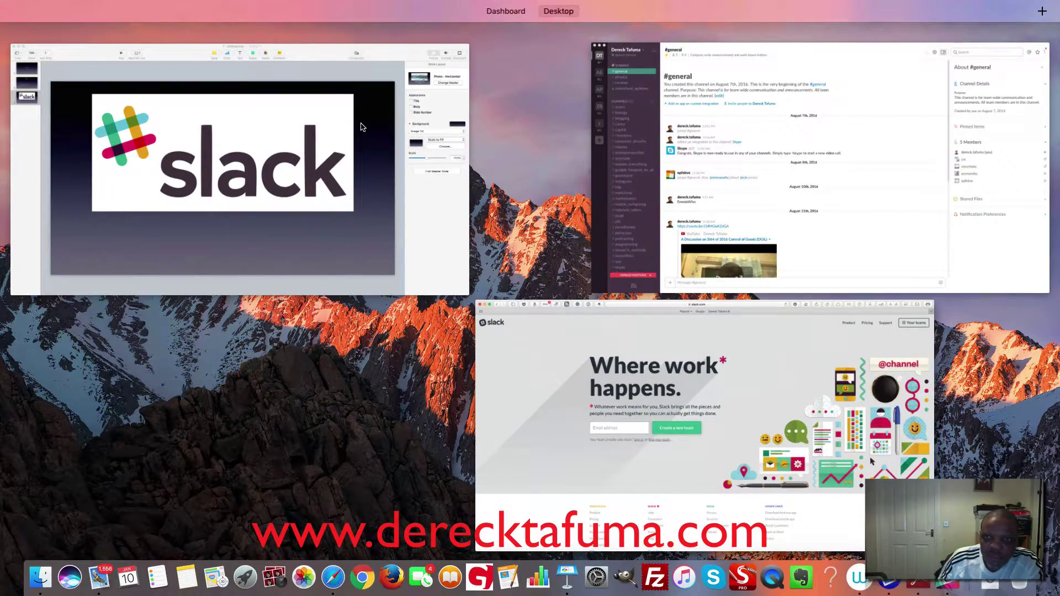
pyautogui.click(362, 127)
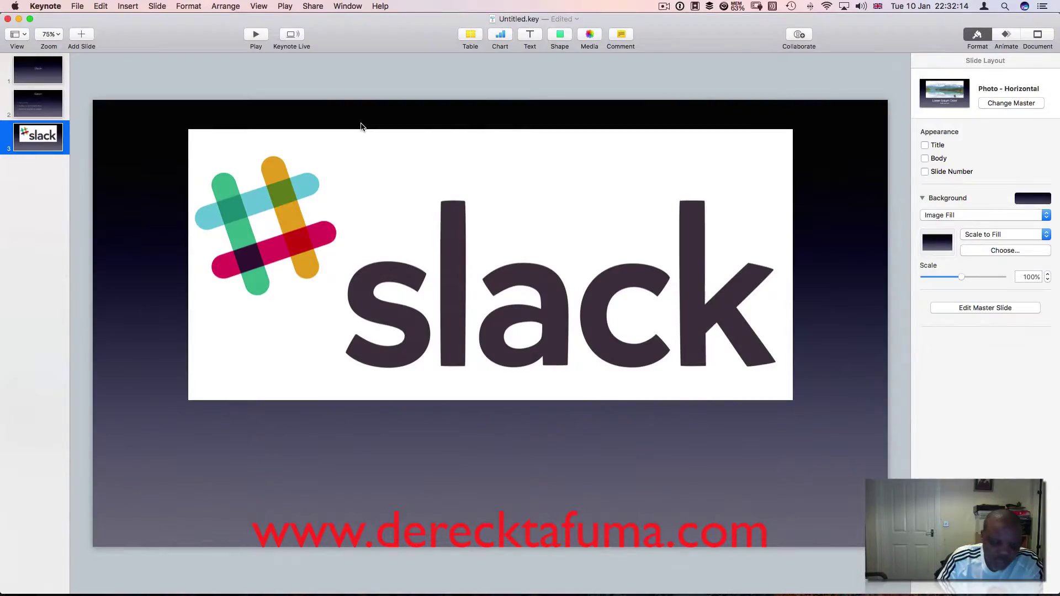
# Step: Switch to the Slack desktop app and look through the team's starred channels, channel list and direct messages
pyautogui.press('F4')
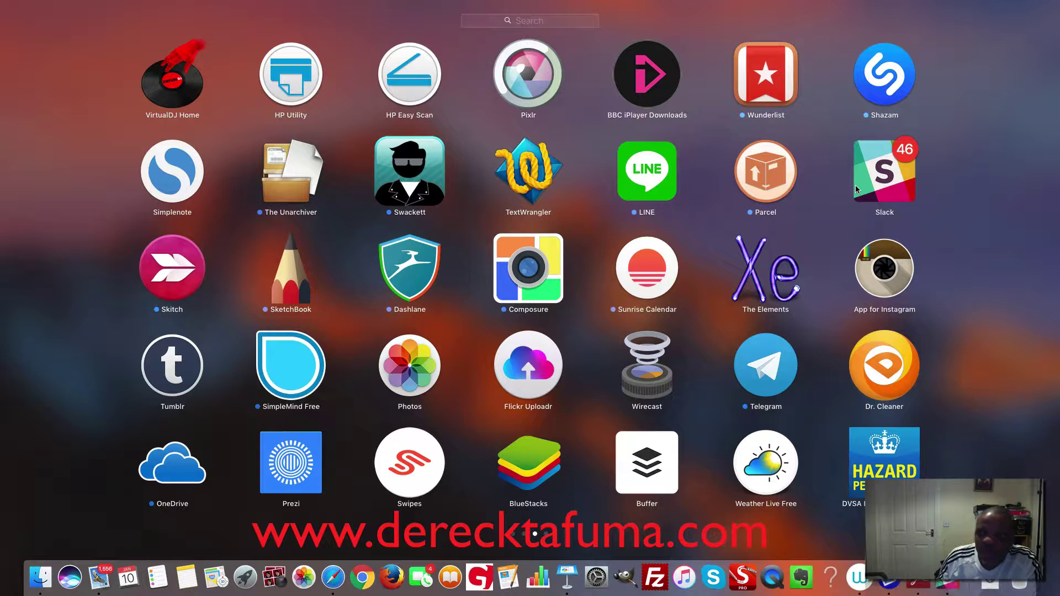
pyautogui.click(877, 165)
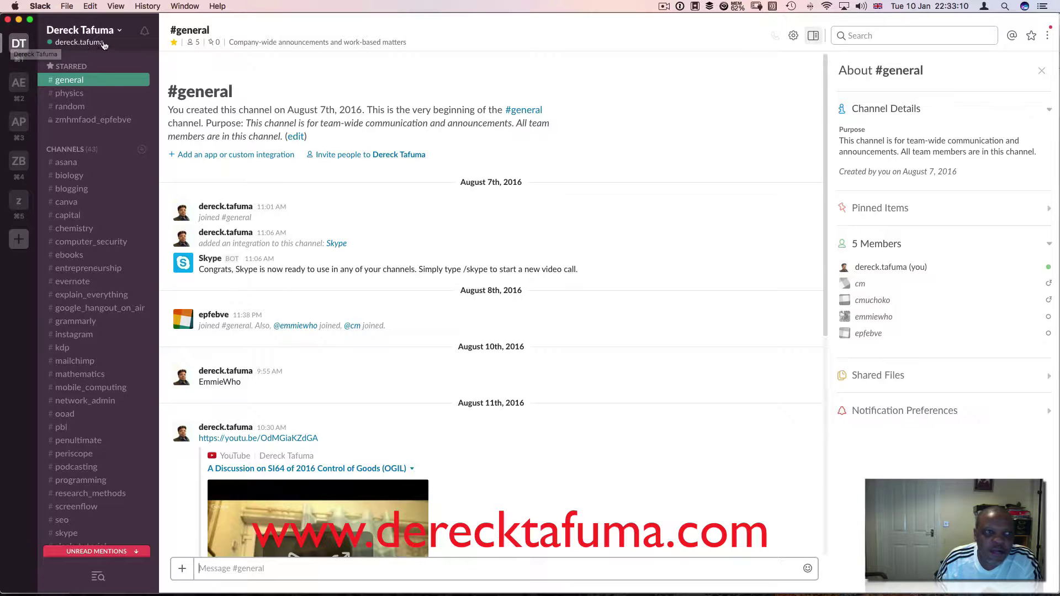
pyautogui.scroll(-3, 101, 55)
pyautogui.scroll(-10, 101, 55)
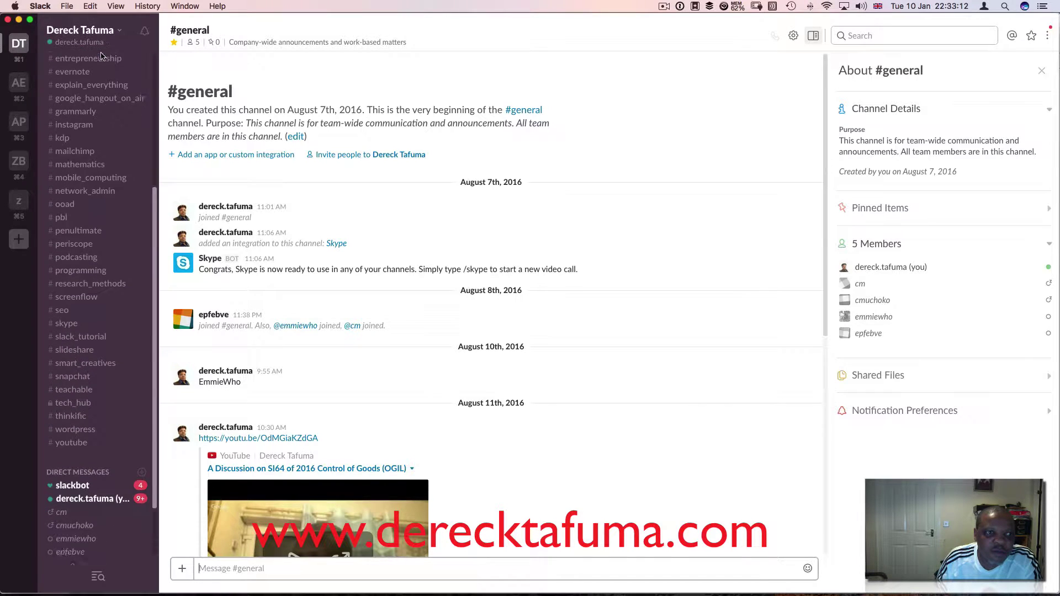
pyautogui.scroll(15, 101, 55)
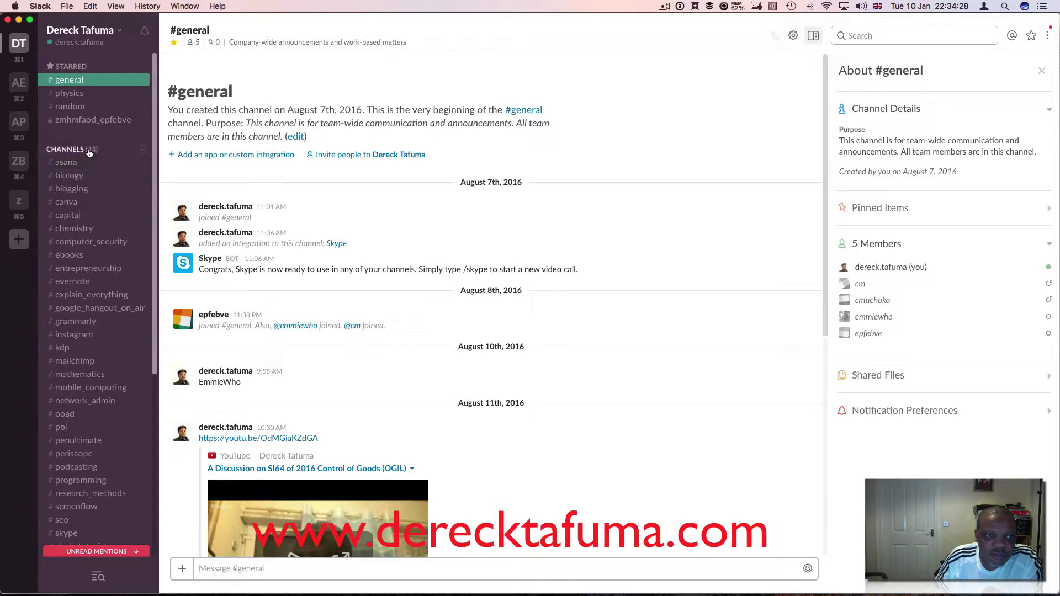
pyautogui.scroll(-10, 79, 237)
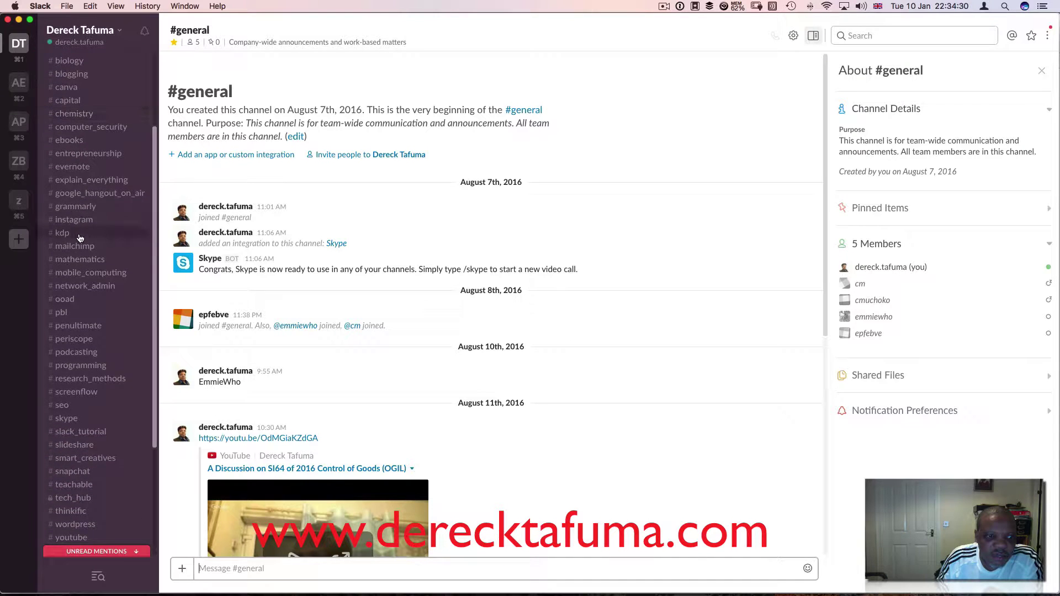
pyautogui.scroll(10, 79, 237)
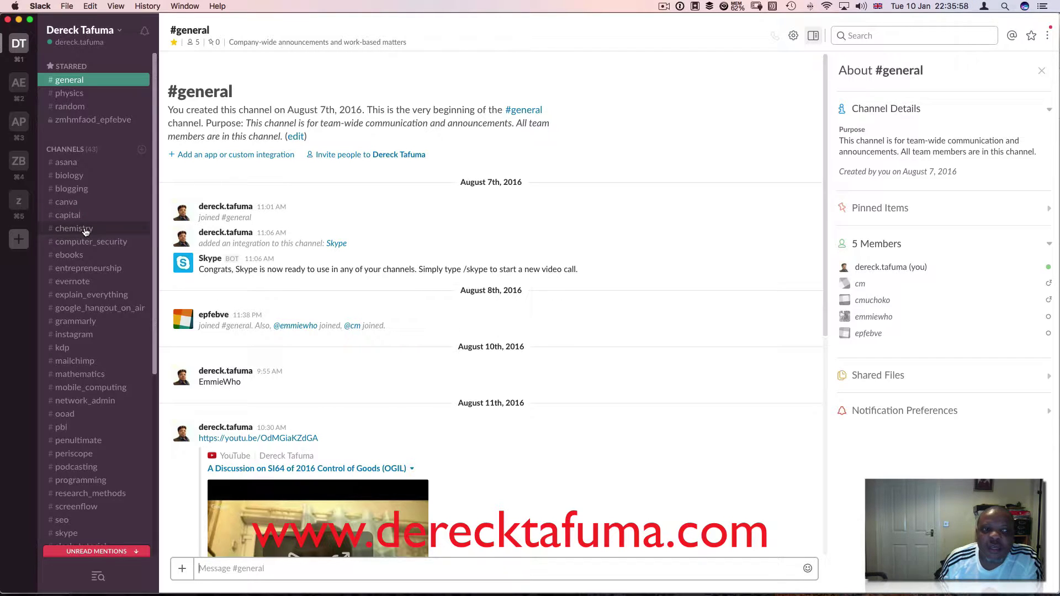
pyautogui.scroll(-3, 99, 251)
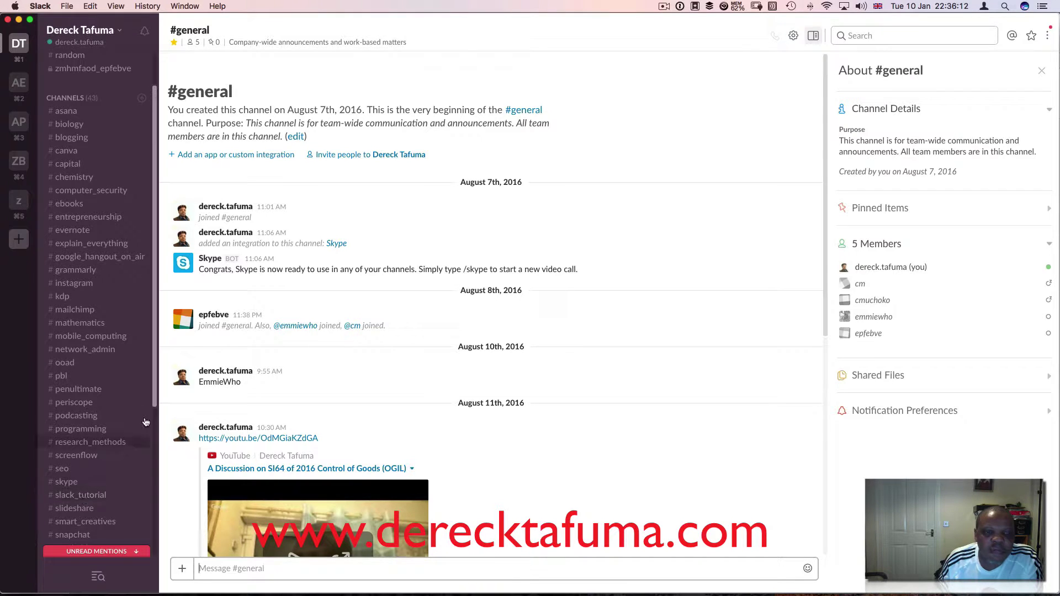
pyautogui.scroll(3, 113, 423)
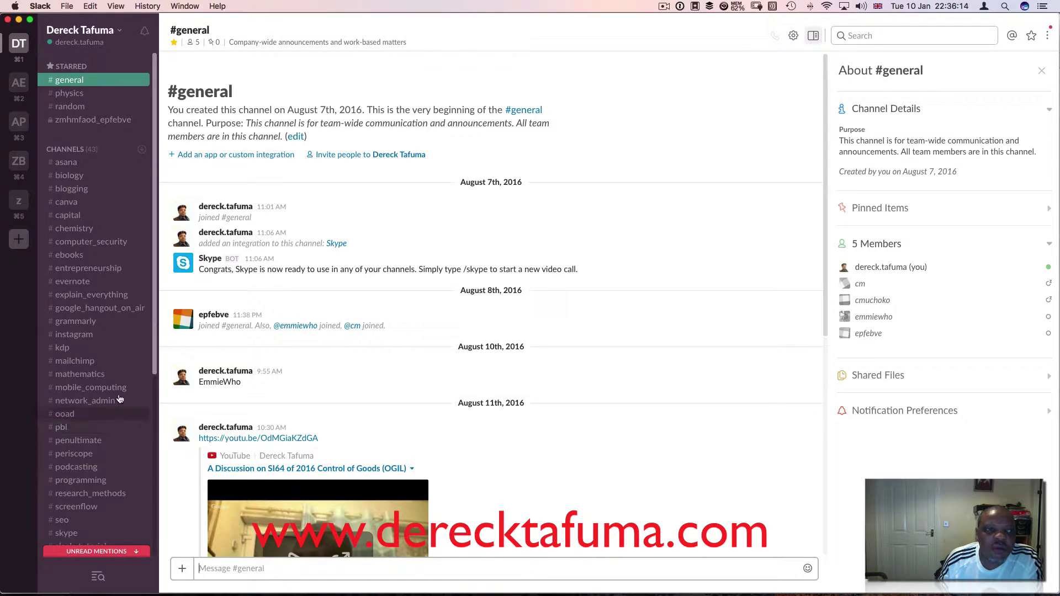
# Step: Open the #asana channel, search its messages with the in:#asana filter, and clear the search term
pyautogui.click(82, 163)
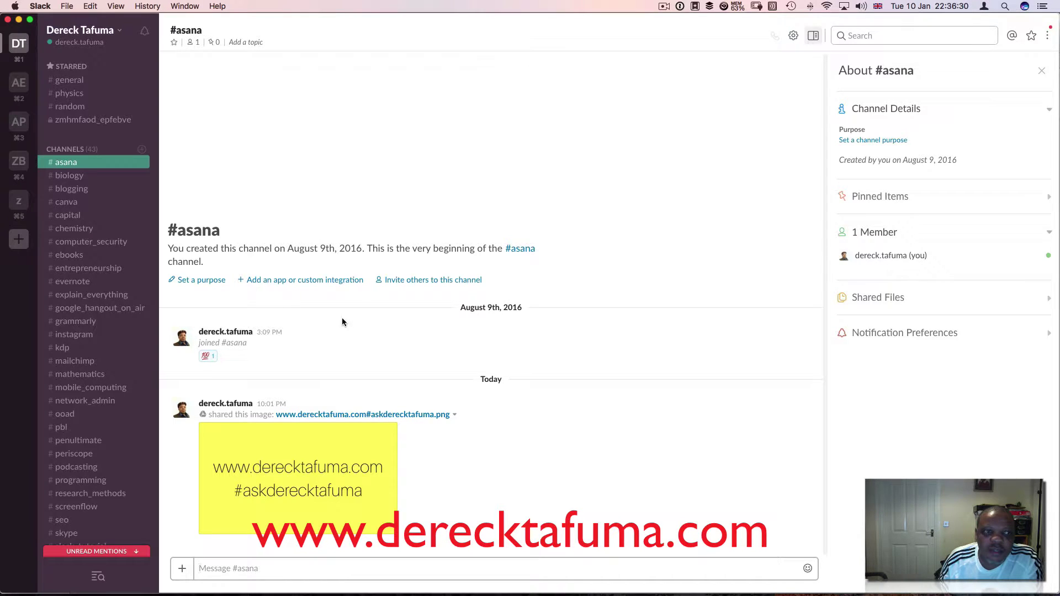
pyautogui.click(860, 35)
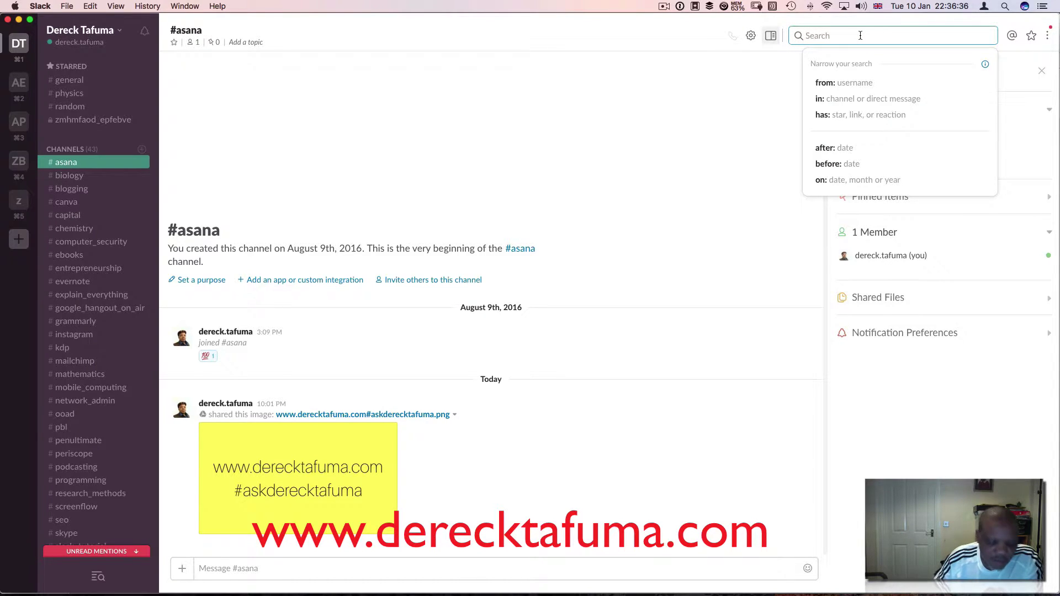
pyautogui.write('asa')
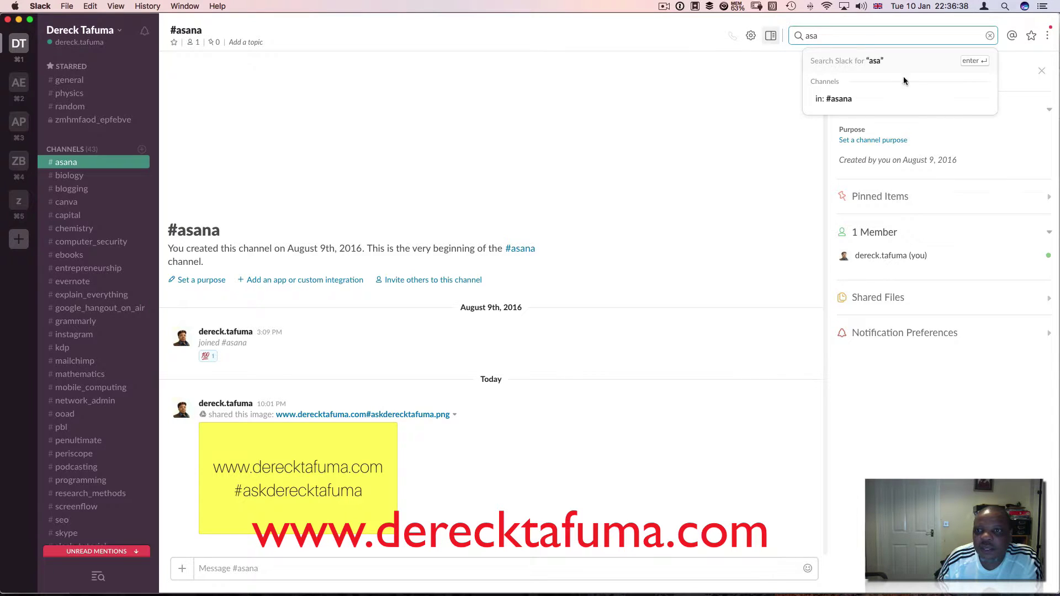
pyautogui.click(864, 99)
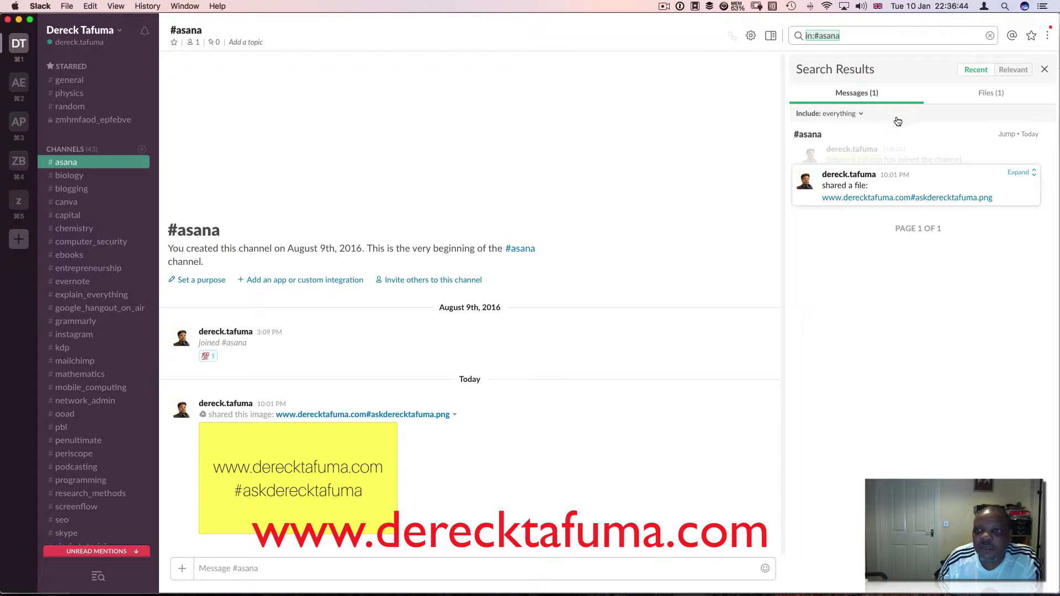
pyautogui.click(990, 37)
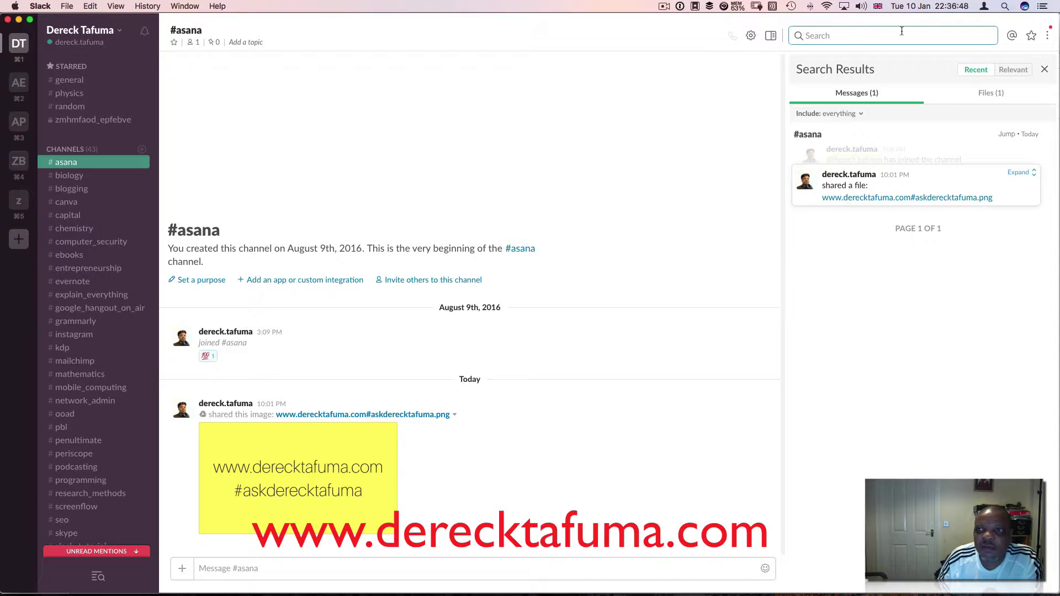
# Step: View the activity list of mentions and reactions, and close it
pyautogui.click(1014, 36)
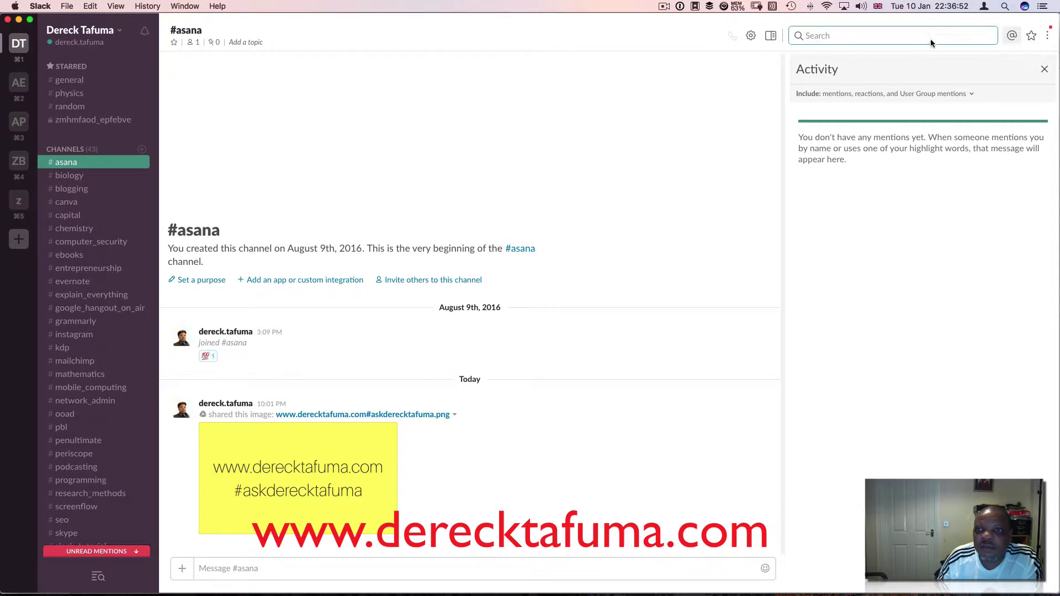
pyautogui.click(1044, 69)
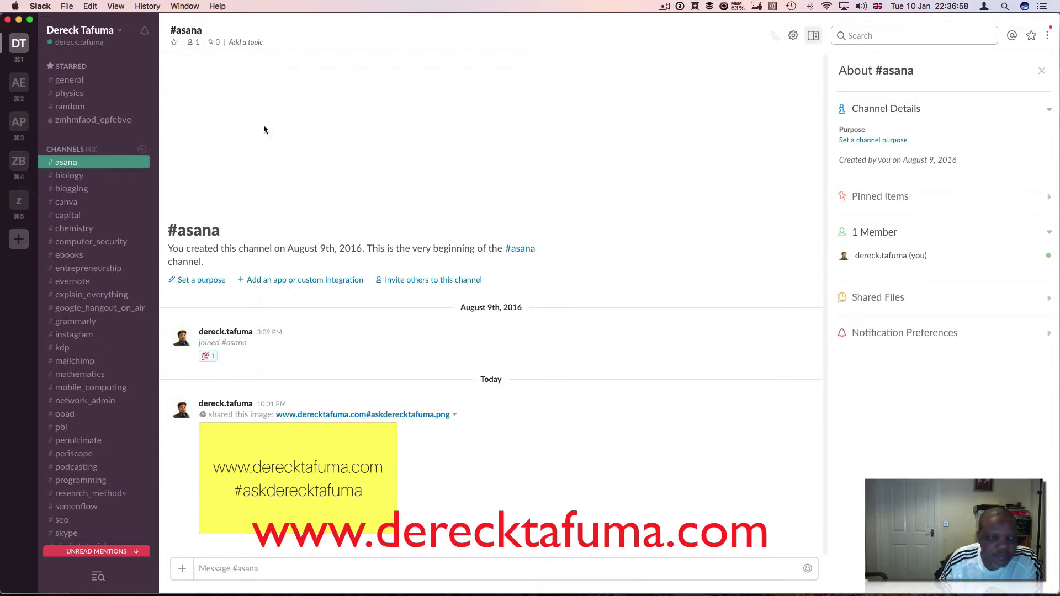
# Step: Send the message "hello, are we set for tomorrow?" to the direct message contact listed just above trello
pyautogui.scroll(-2, 89, 181)
pyautogui.scroll(-3, 89, 181)
pyautogui.scroll(5, 89, 181)
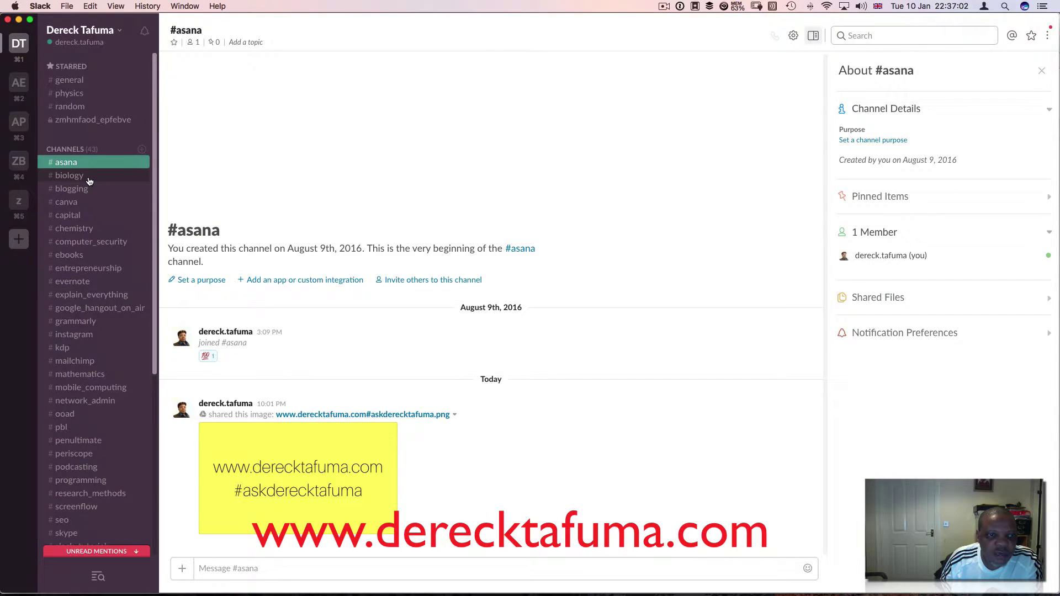
pyautogui.scroll(-12, 89, 181)
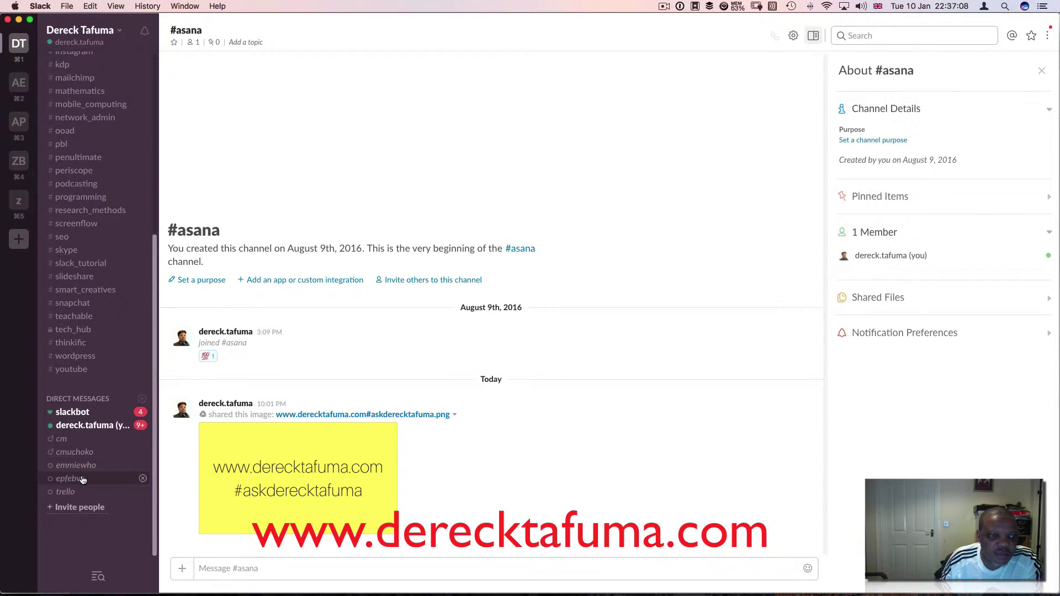
pyautogui.click(82, 479)
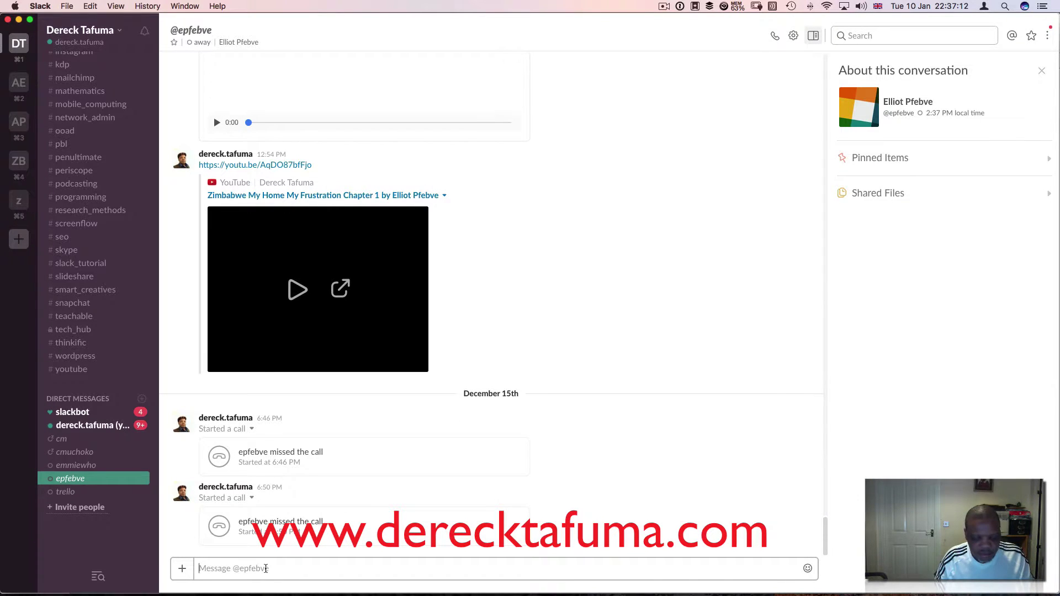
pyautogui.write('hel')
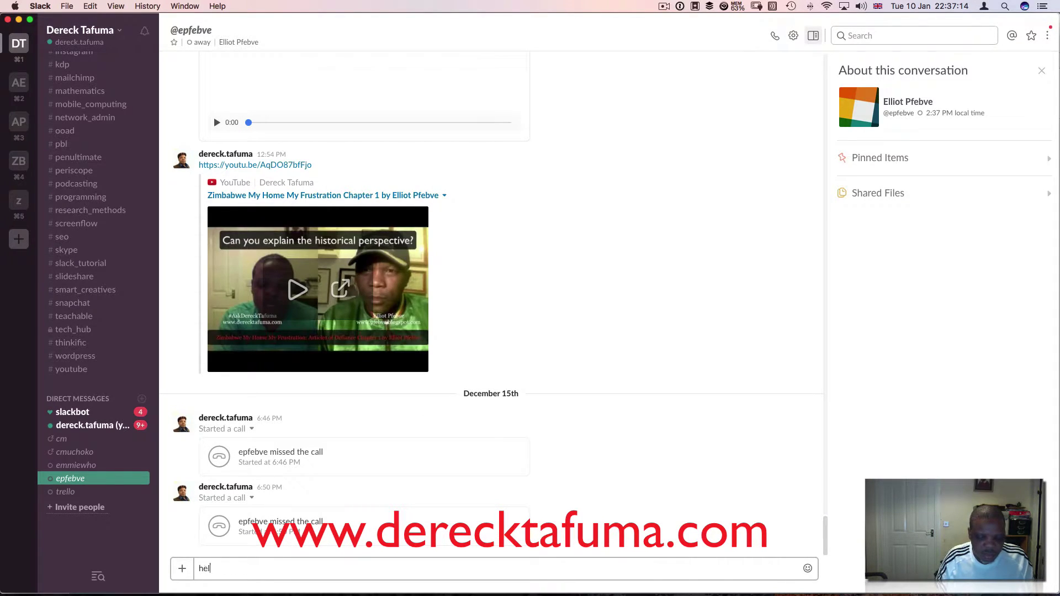
pyautogui.write('lo')
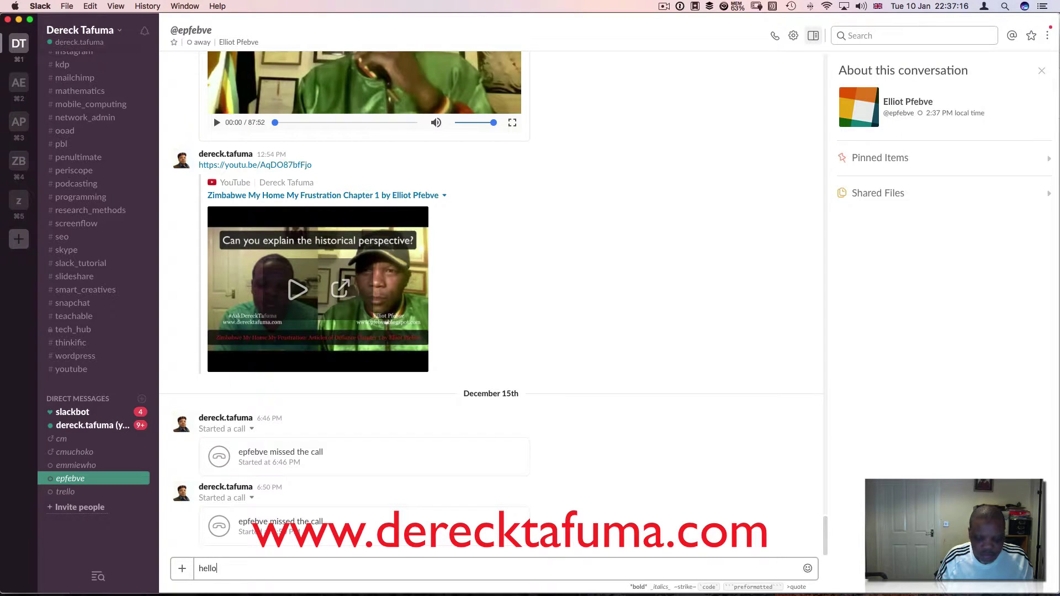
pyautogui.write(', are we set for tomo')
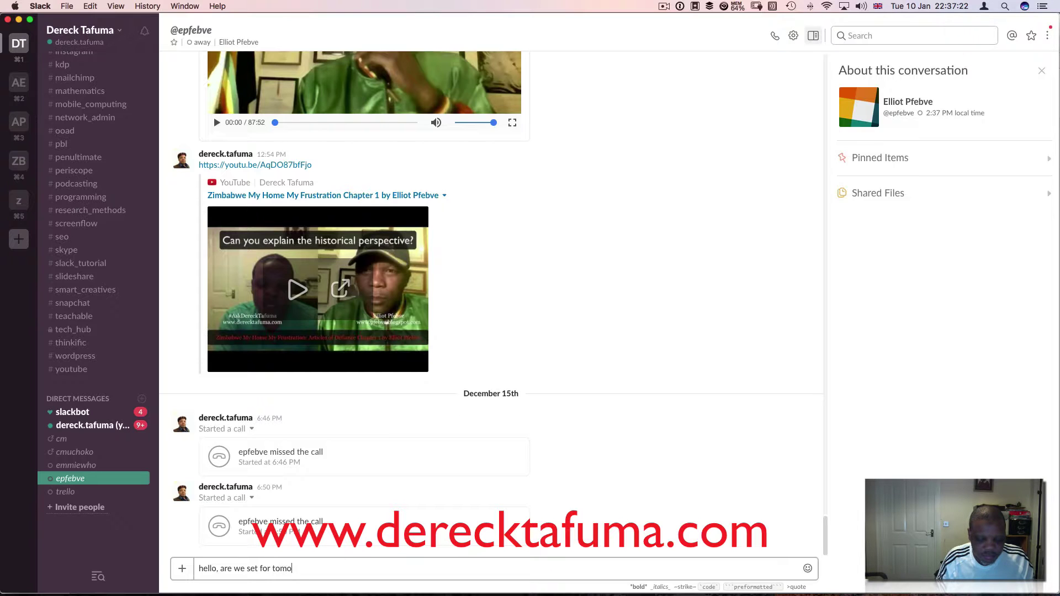
pyautogui.write('rrow?')
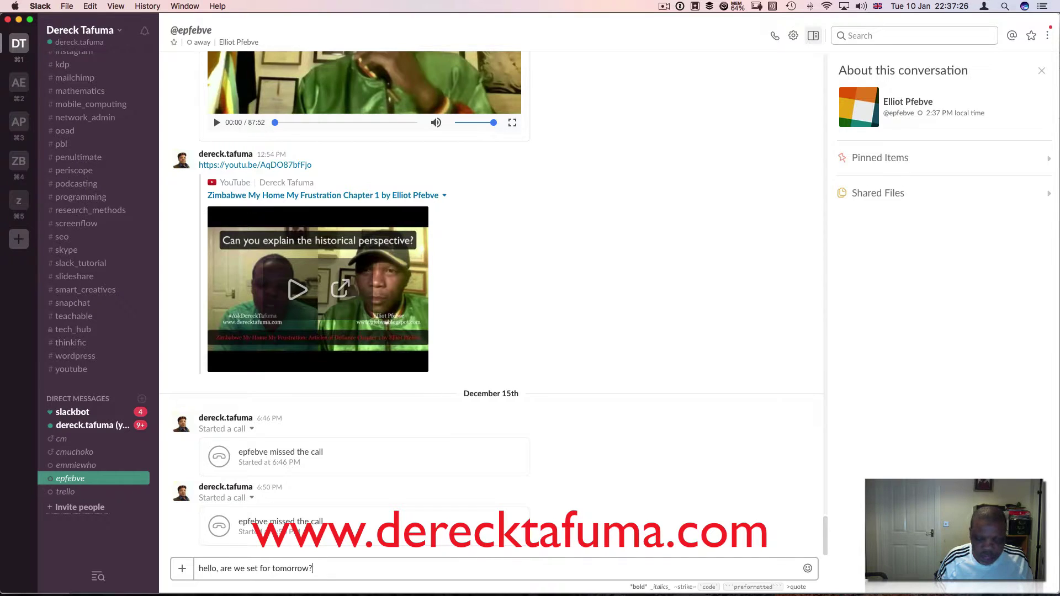
pyautogui.press('Return')
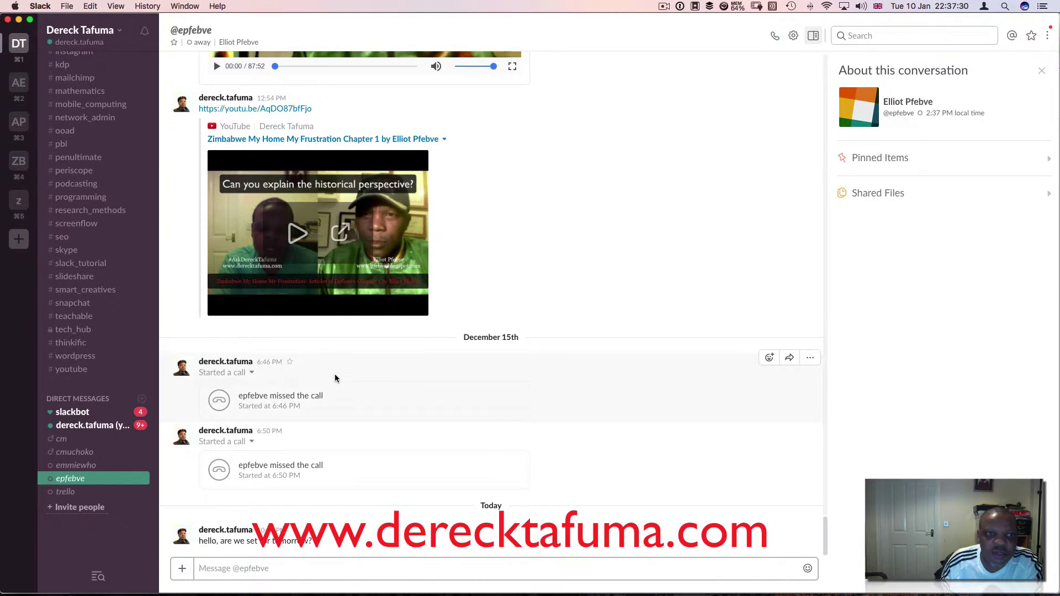
# Step: Find the 66MB part 1 video shared on October 3rd, 2016 in the conversation, play it for about 12 seconds and pause it
pyautogui.scroll(5, 359, 309)
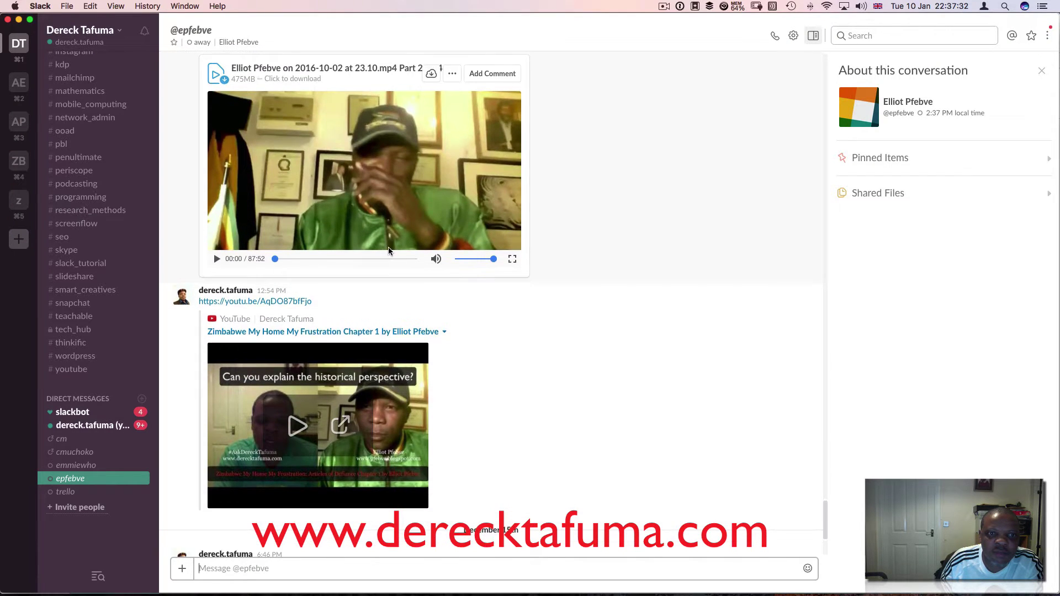
pyautogui.scroll(10, 389, 251)
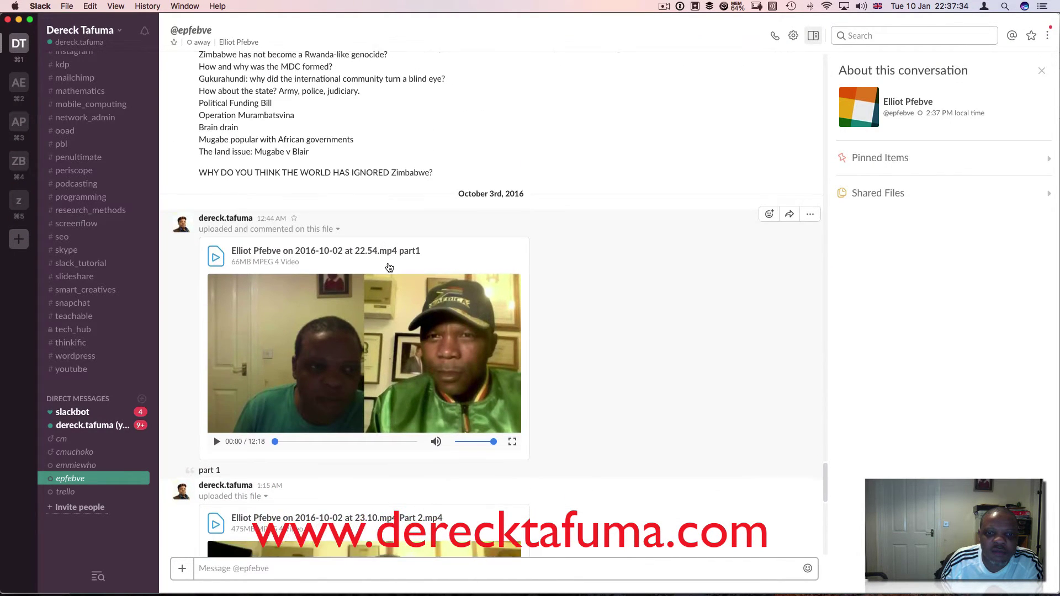
pyautogui.scroll(-4, 389, 268)
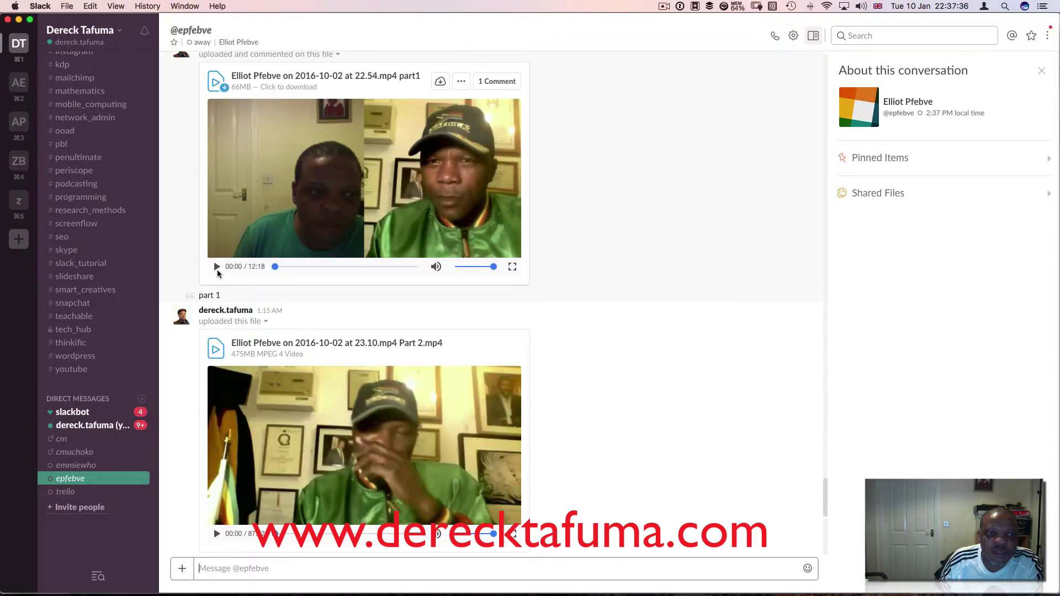
pyautogui.click(217, 267)
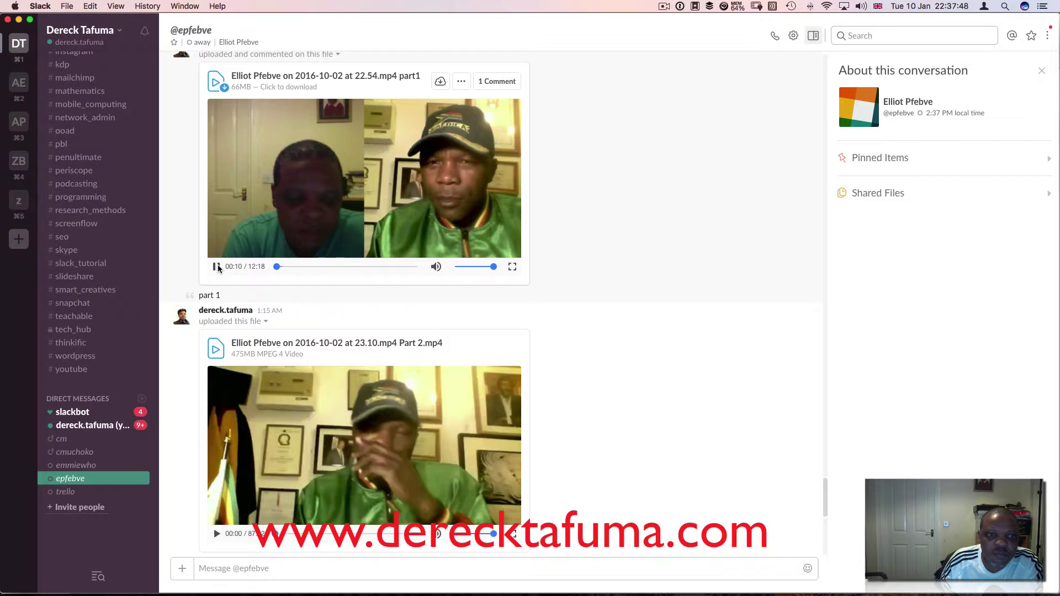
pyautogui.click(217, 268)
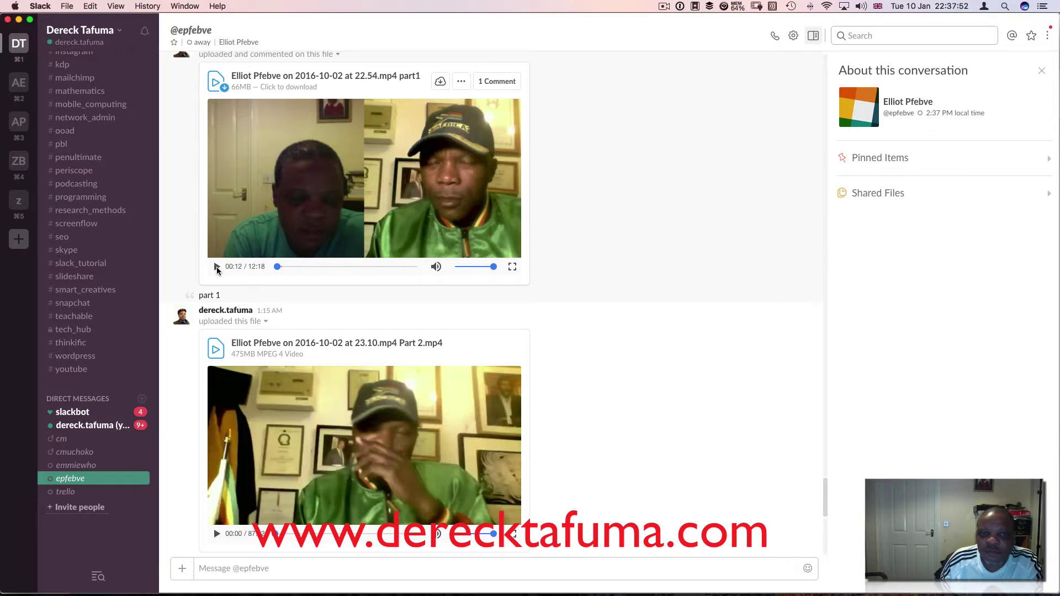
# Step: Look through the part 2 video, YouTube link and call entries shared in the direct message conversation
pyautogui.scroll(-5, 338, 304)
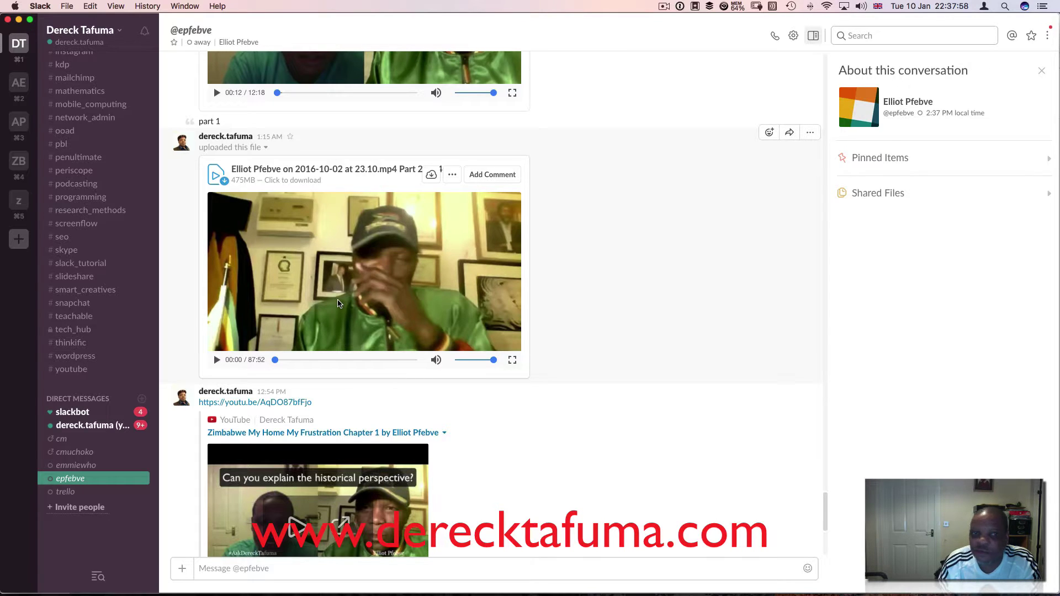
pyautogui.scroll(-7, 364, 305)
pyautogui.scroll(-2, 395, 308)
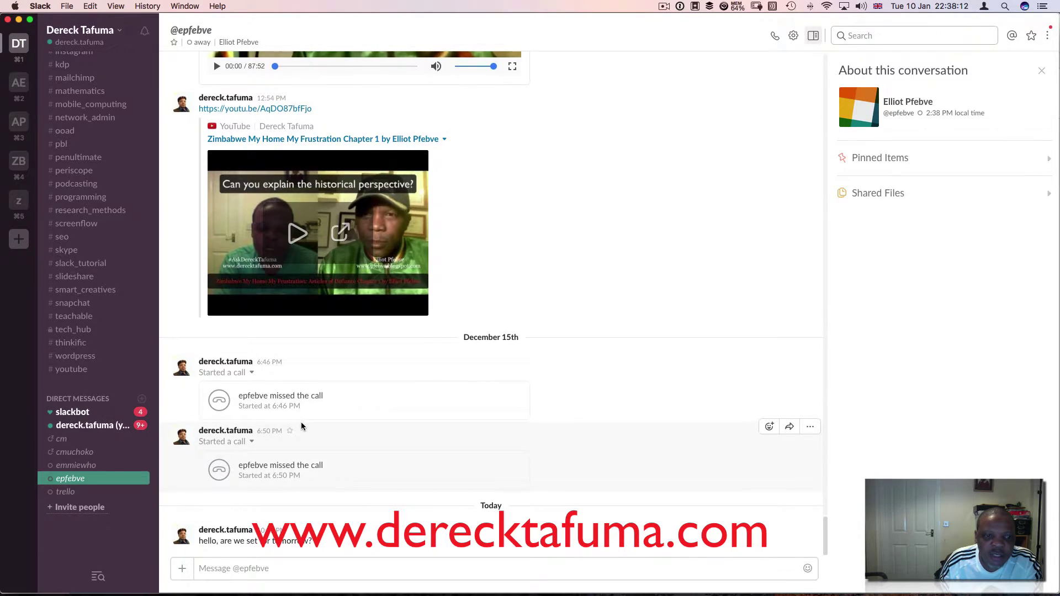
pyautogui.scroll(10, 301, 422)
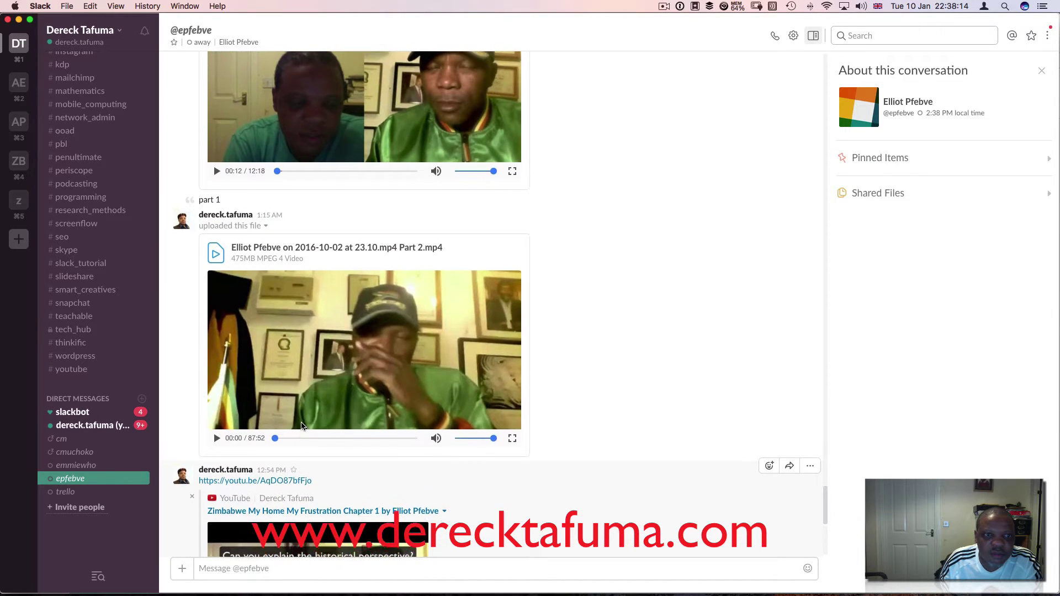
# Step: Return to the 66MB part 1 video from October 3rd, 2016, view its additional file actions and close them
pyautogui.scroll(10, 301, 425)
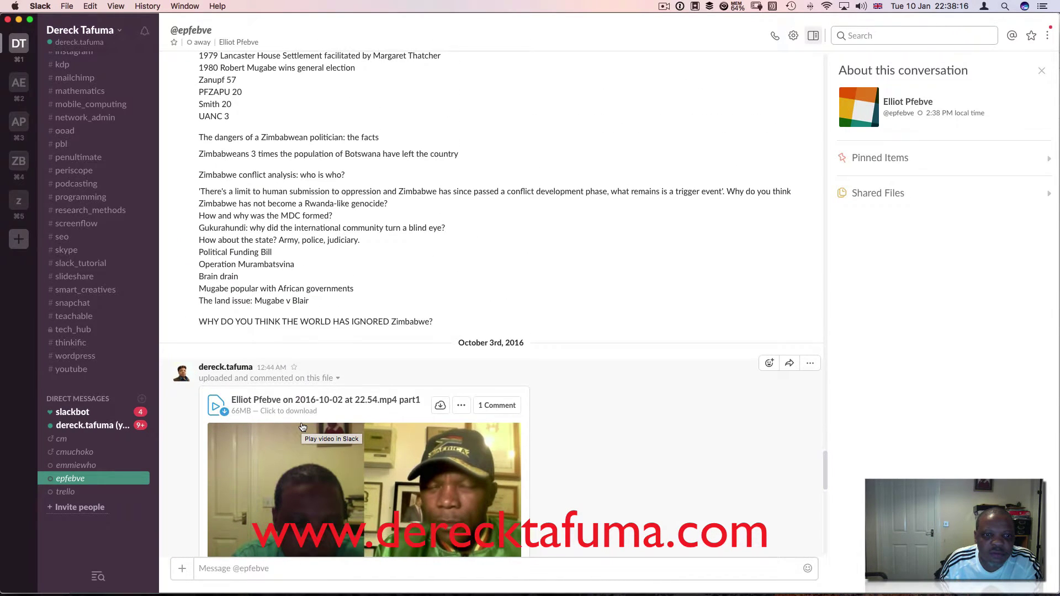
pyautogui.scroll(-1, 301, 425)
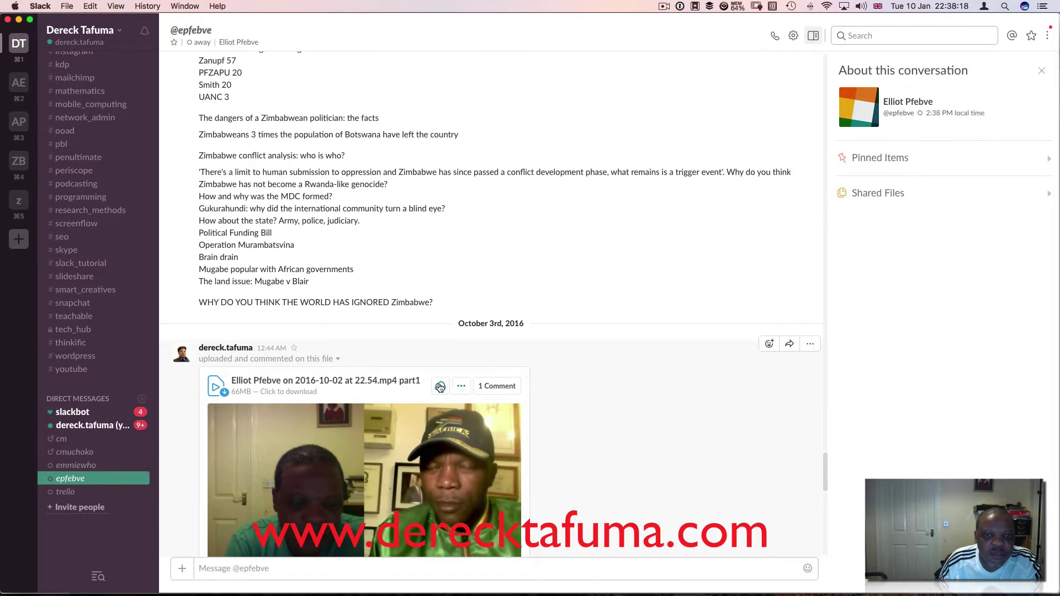
pyautogui.click(461, 387)
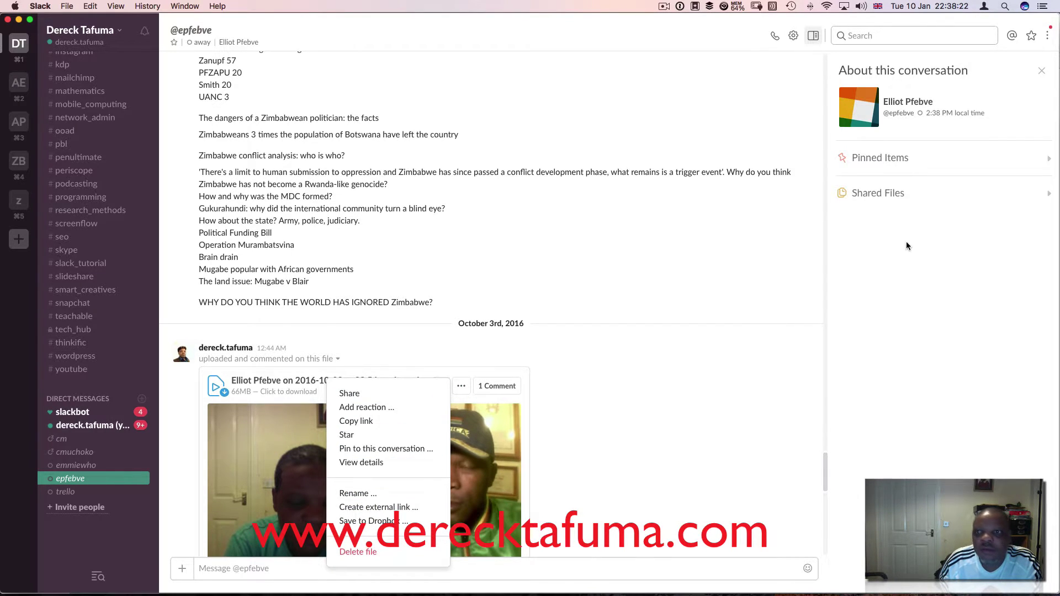
pyautogui.click(932, 247)
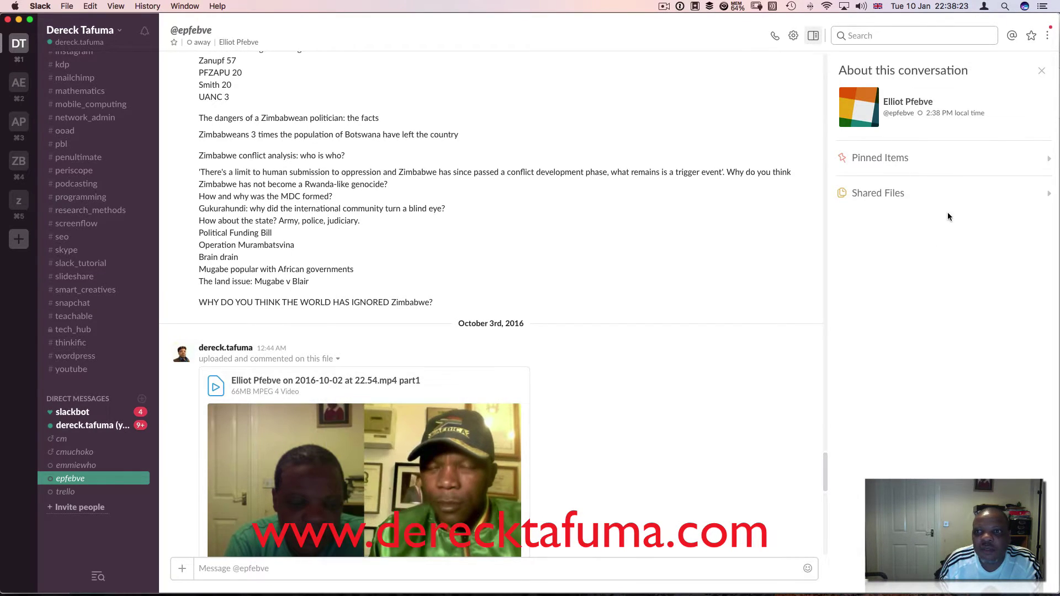
# Step: Call the direct message contact from their Team Directory profile, with the camera enabled during the call, and hang up
pyautogui.click(867, 107)
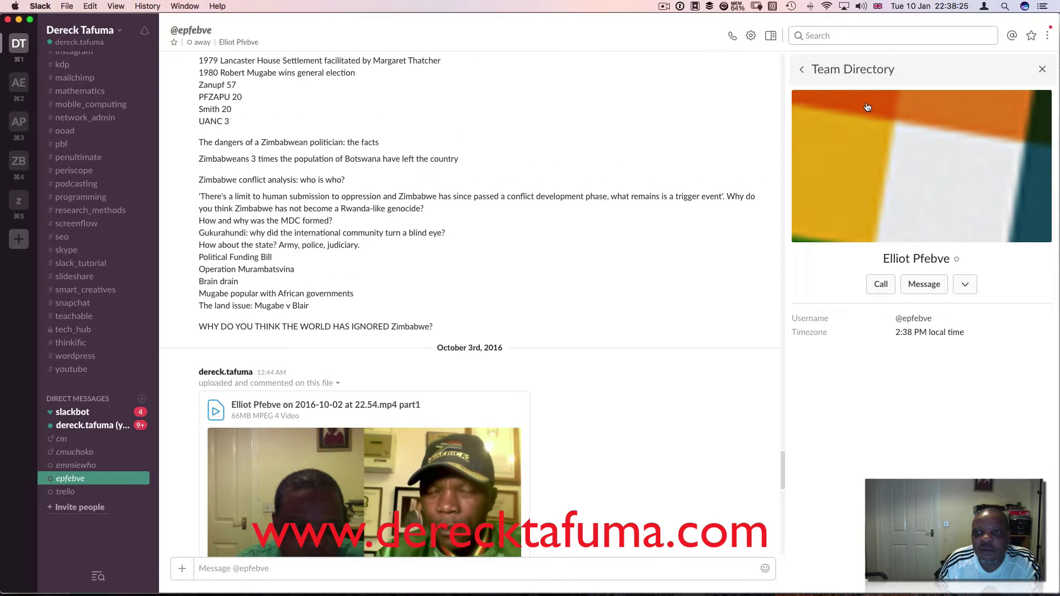
pyautogui.click(880, 285)
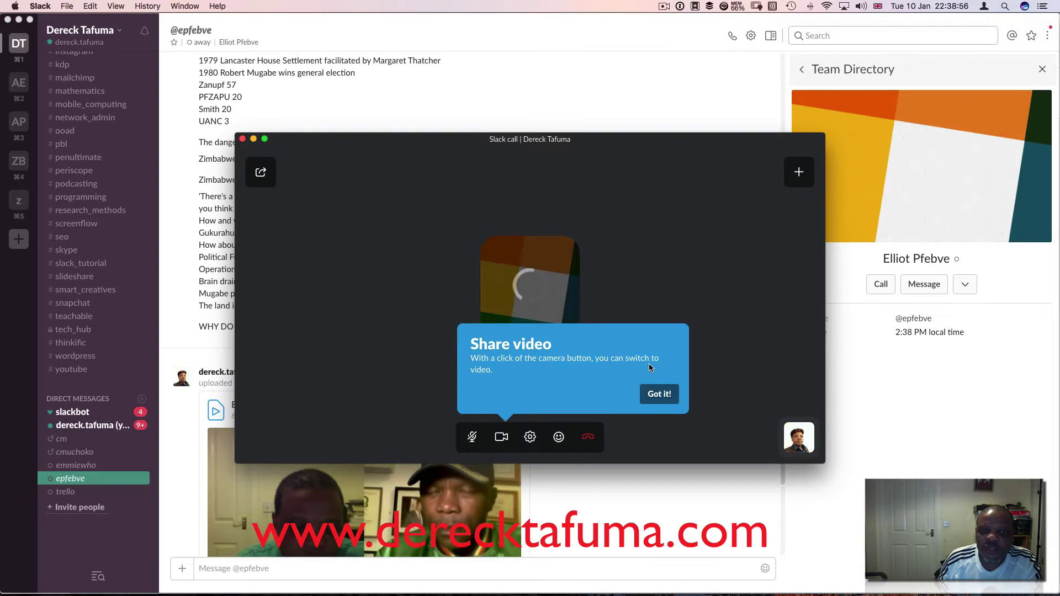
pyautogui.click(658, 395)
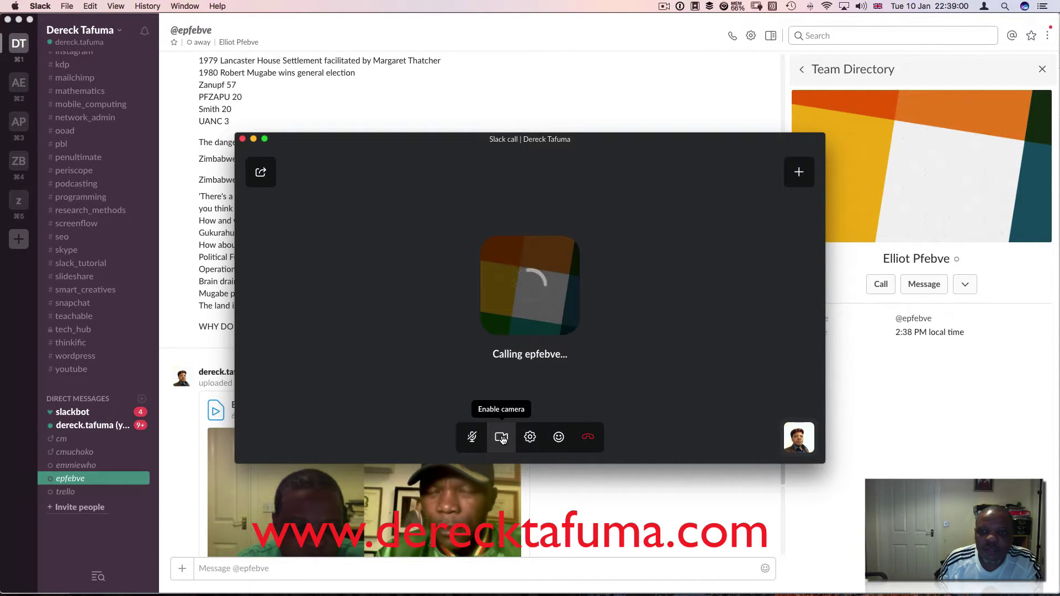
pyautogui.click(502, 439)
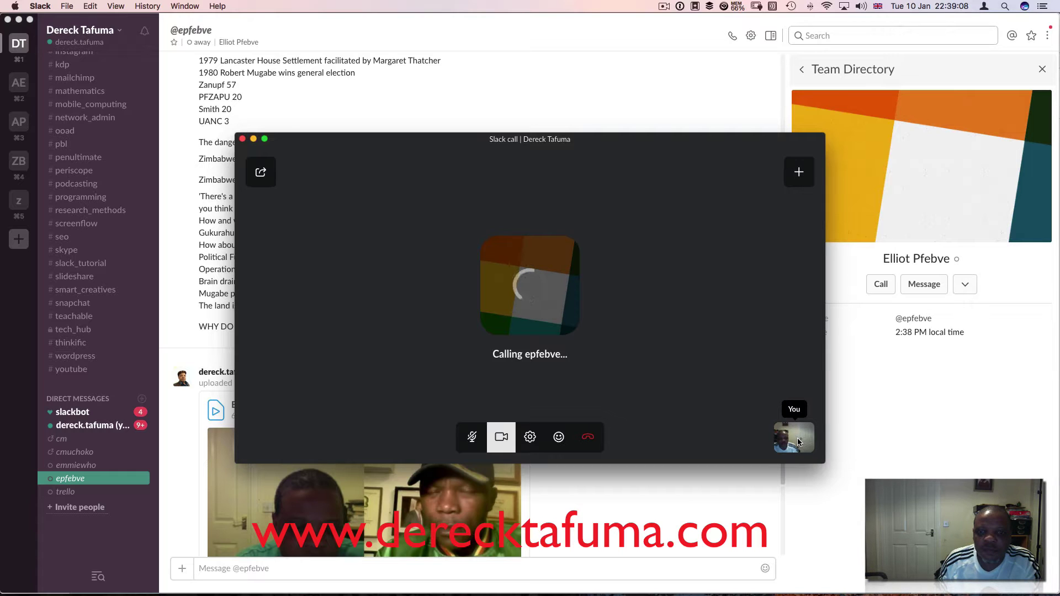
pyautogui.click(588, 438)
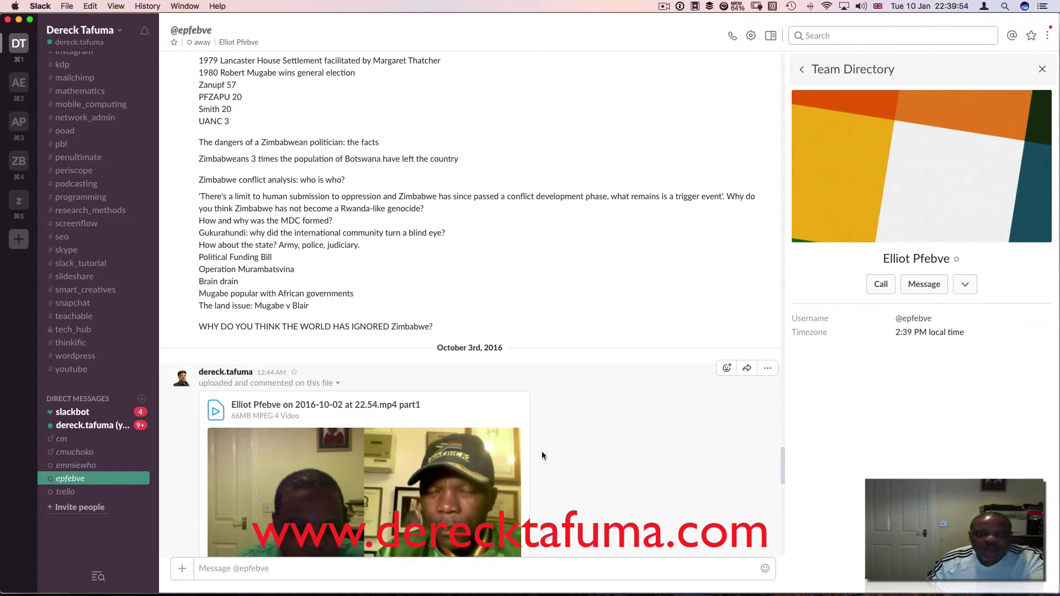
pyautogui.scroll(-1, 418, 320)
pyautogui.scroll(-15, 418, 320)
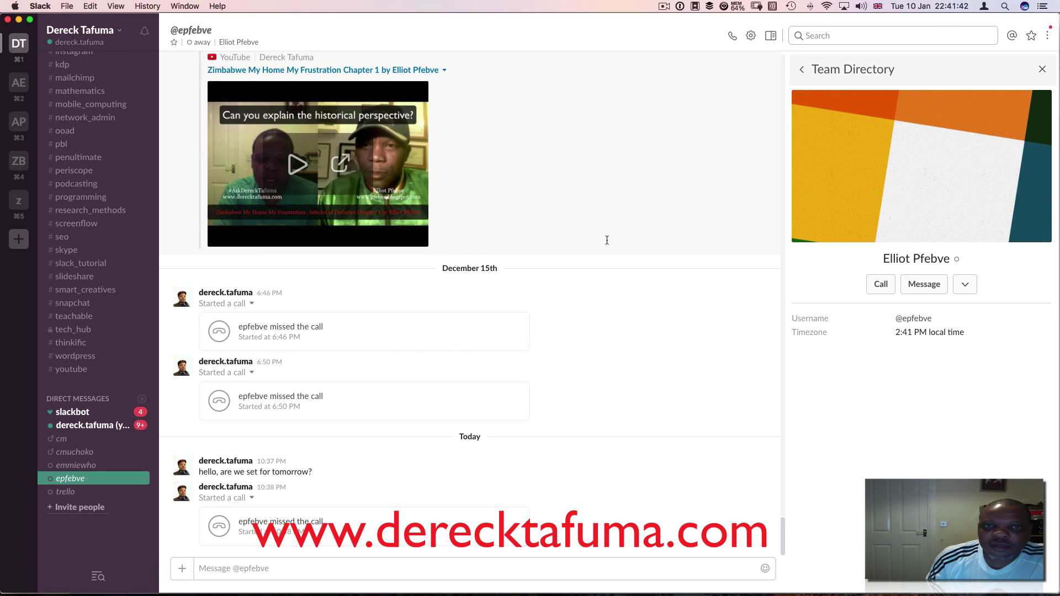
pyautogui.scroll(10, 530, 136)
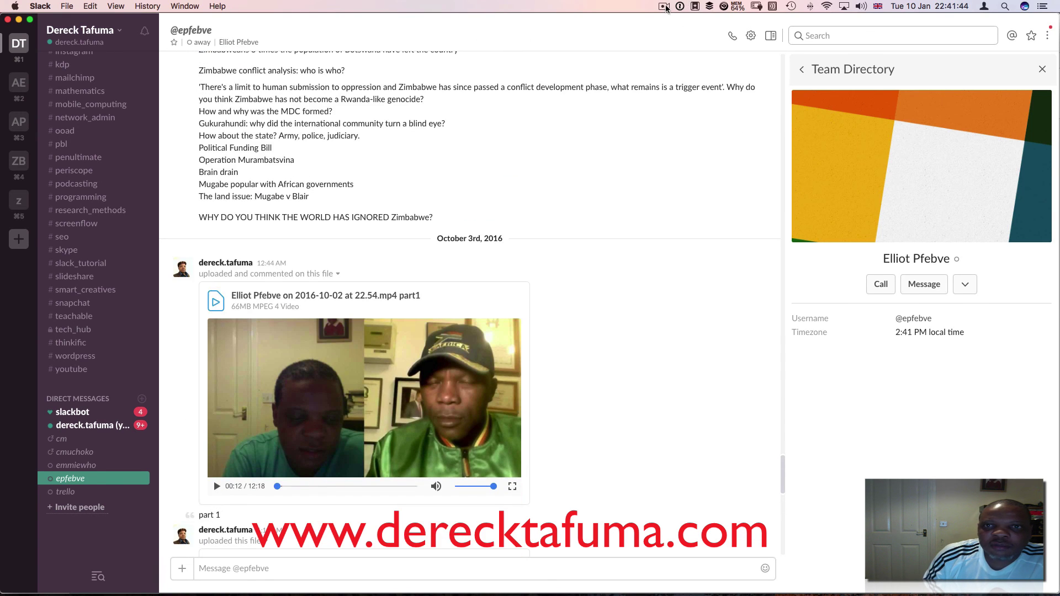
pyautogui.click(664, 6)
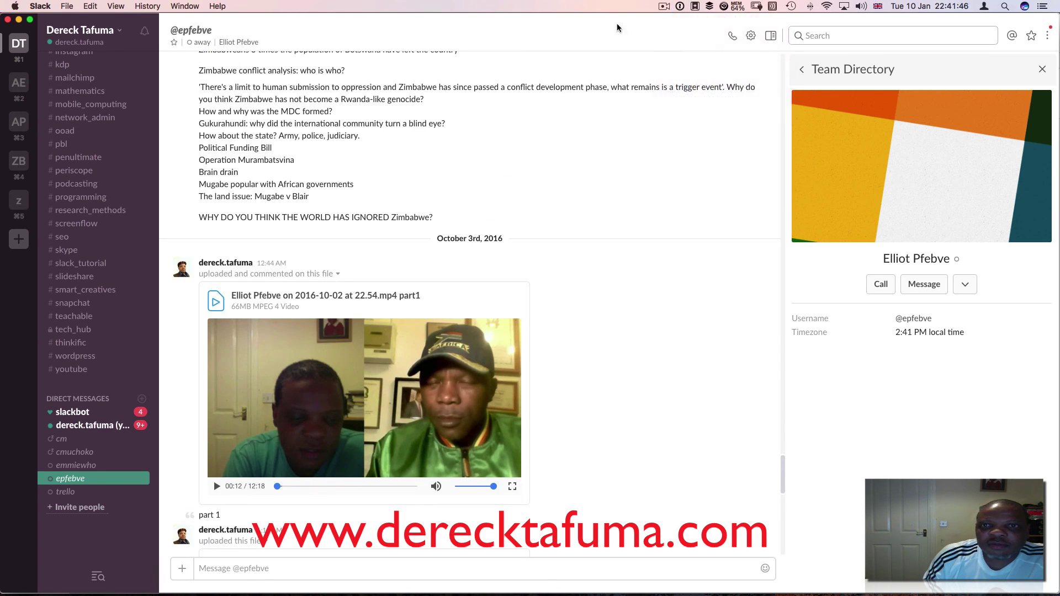